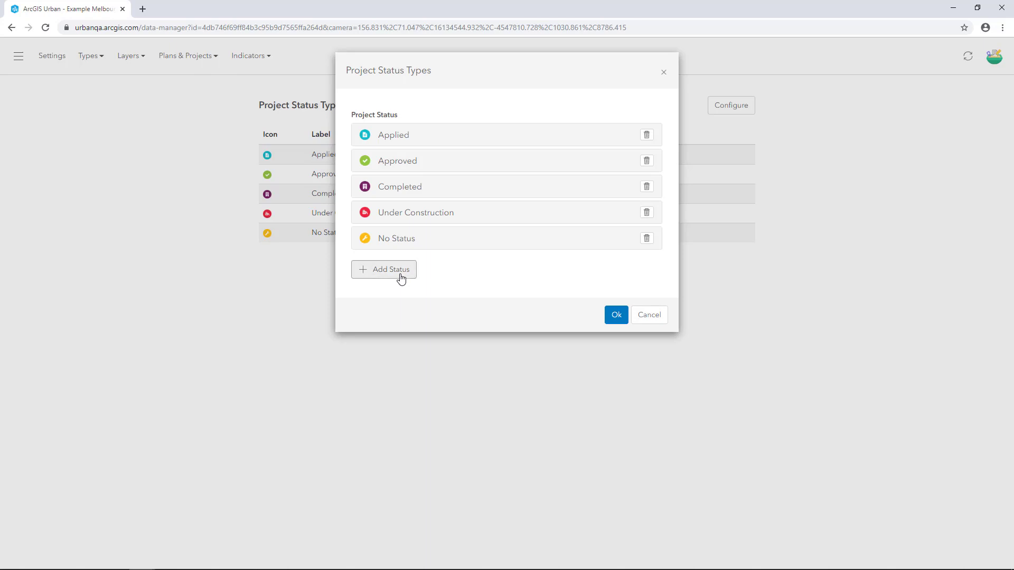
Step: Add a new project status type and name it Under Review
click(401, 279)
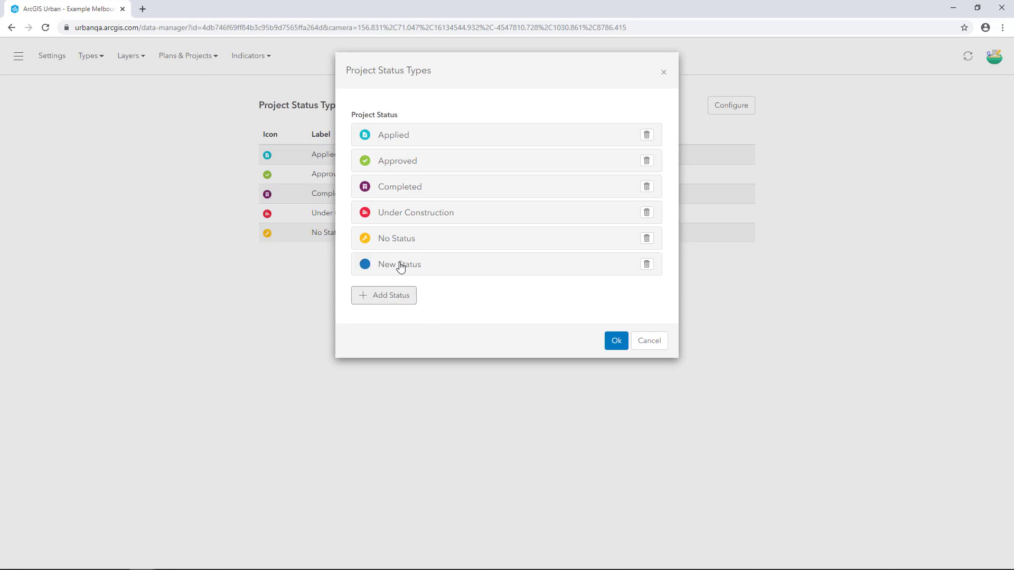
click(400, 265)
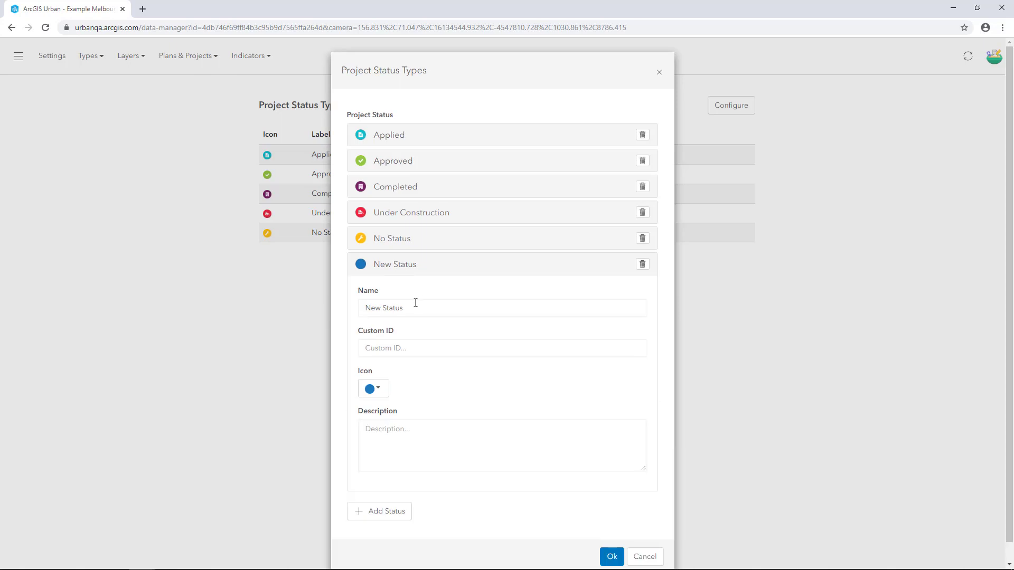
drag(417, 307, 366, 309)
text(Under )
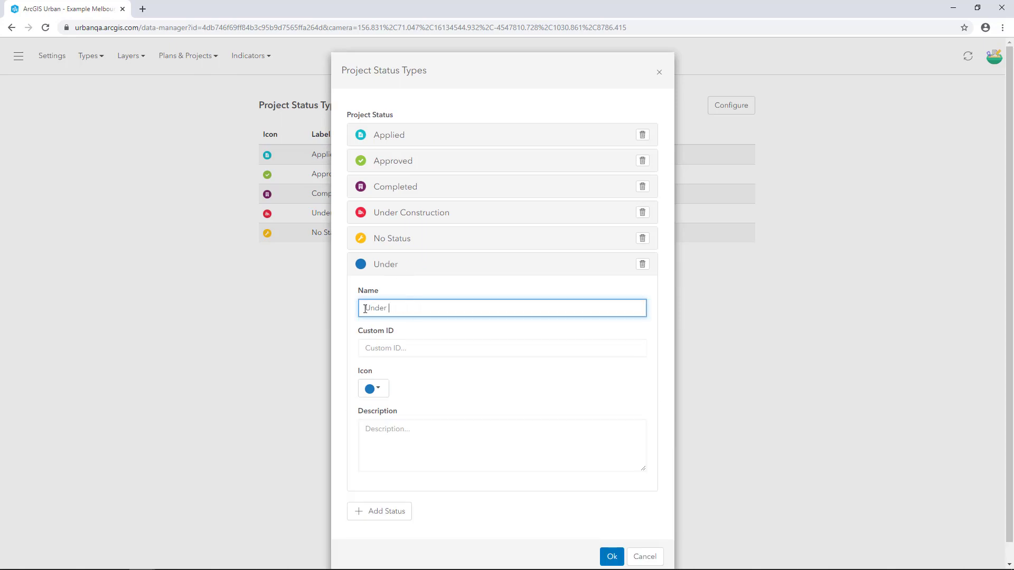
text(Review)
Step: Give the Under Review status the yellow magnifying-glass icon and save the project status types
click(382, 392)
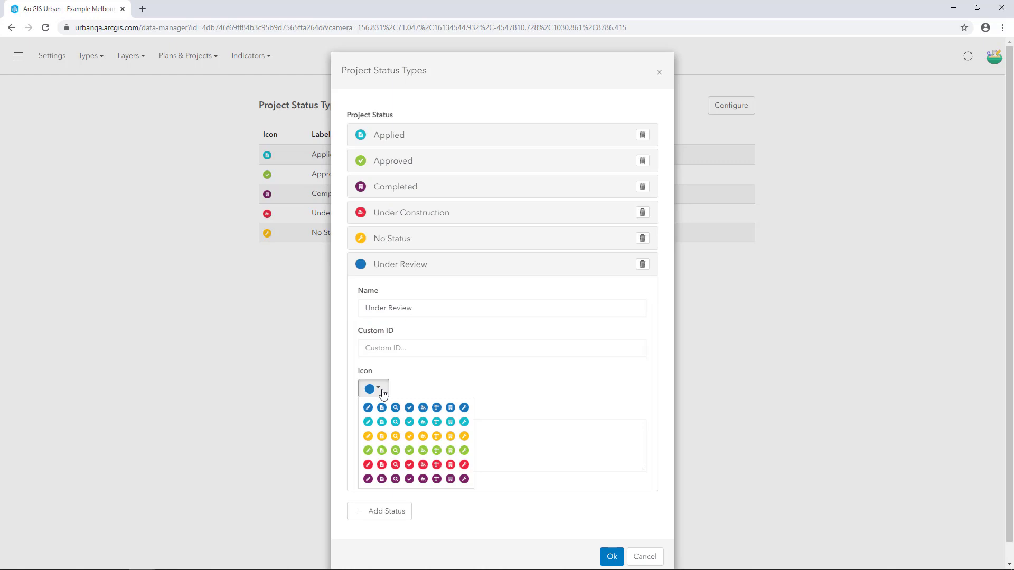
click(395, 436)
click(431, 390)
click(612, 557)
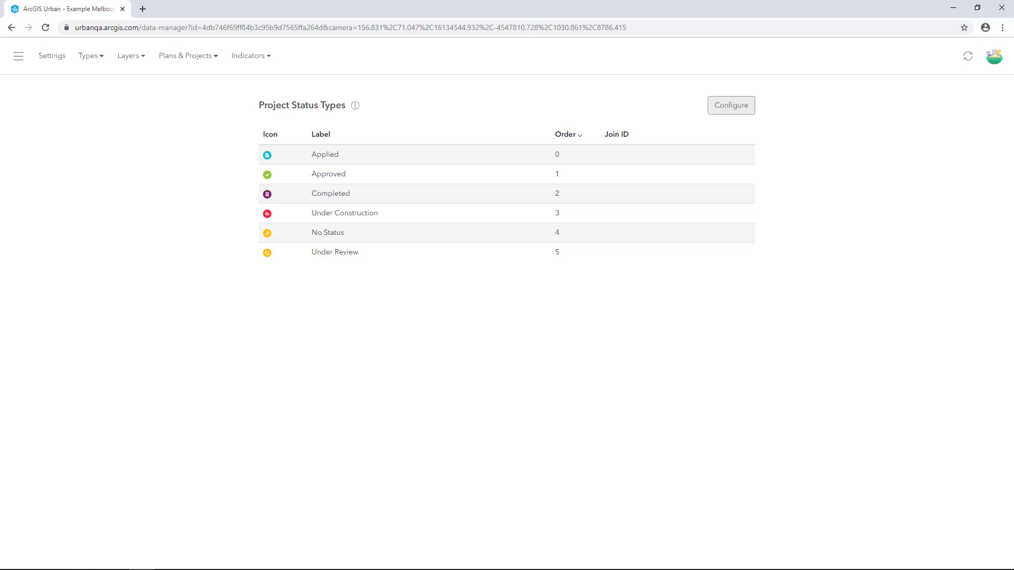
Step: Try to add projects from the Projects_Melbourne feature layer, searching the organization's content for Project_Melbourne
click(214, 57)
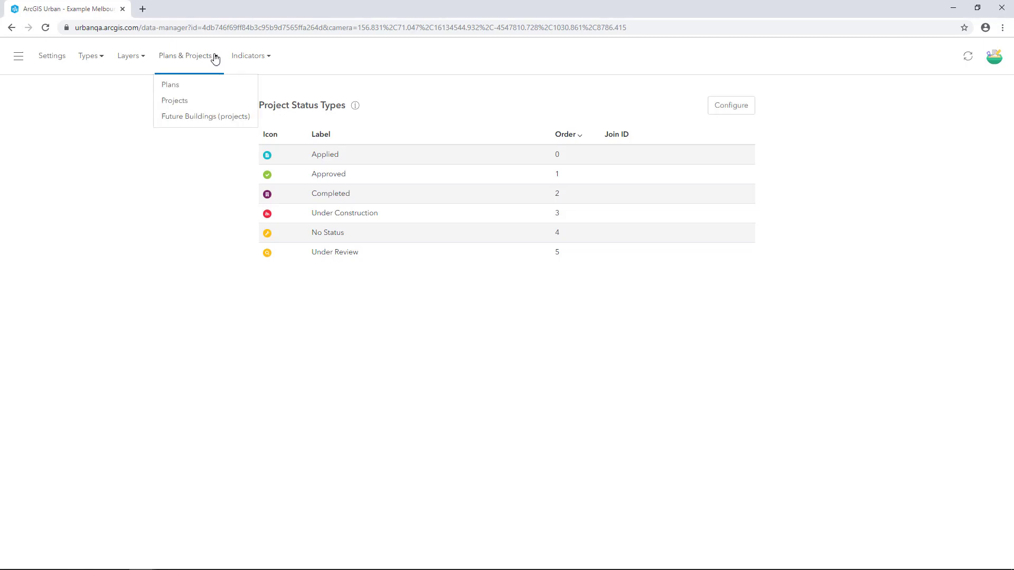
click(176, 102)
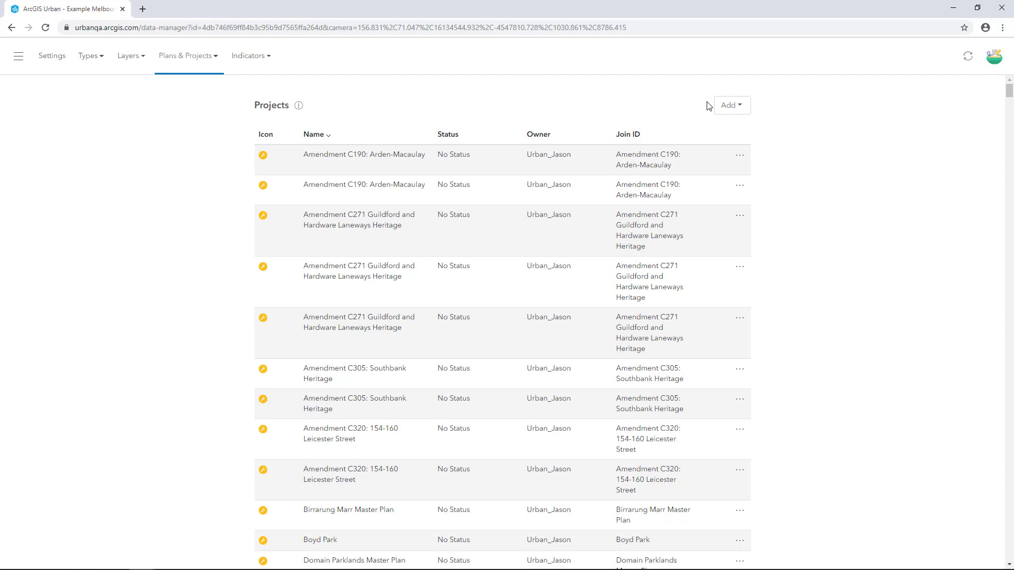
click(741, 107)
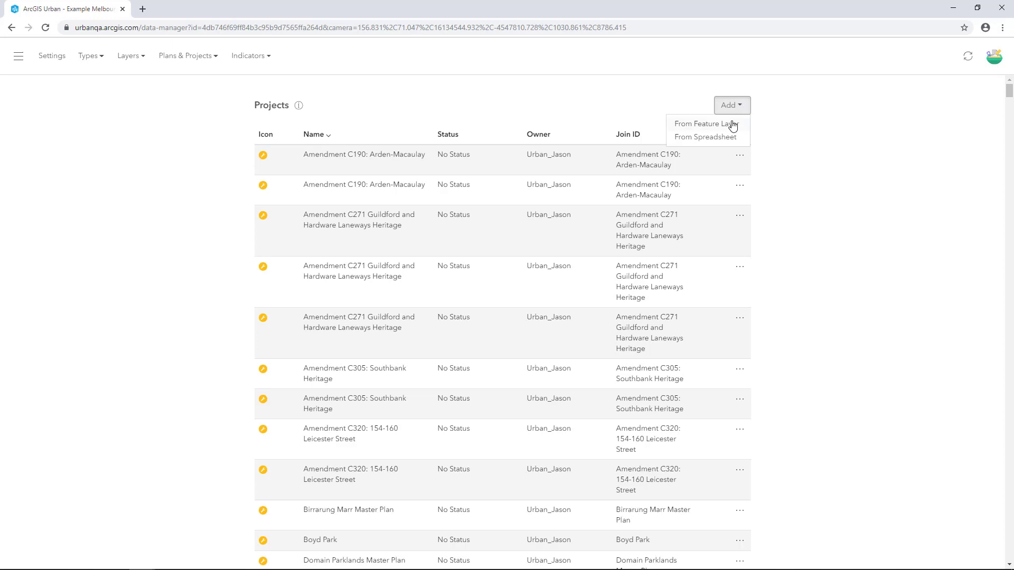
click(732, 125)
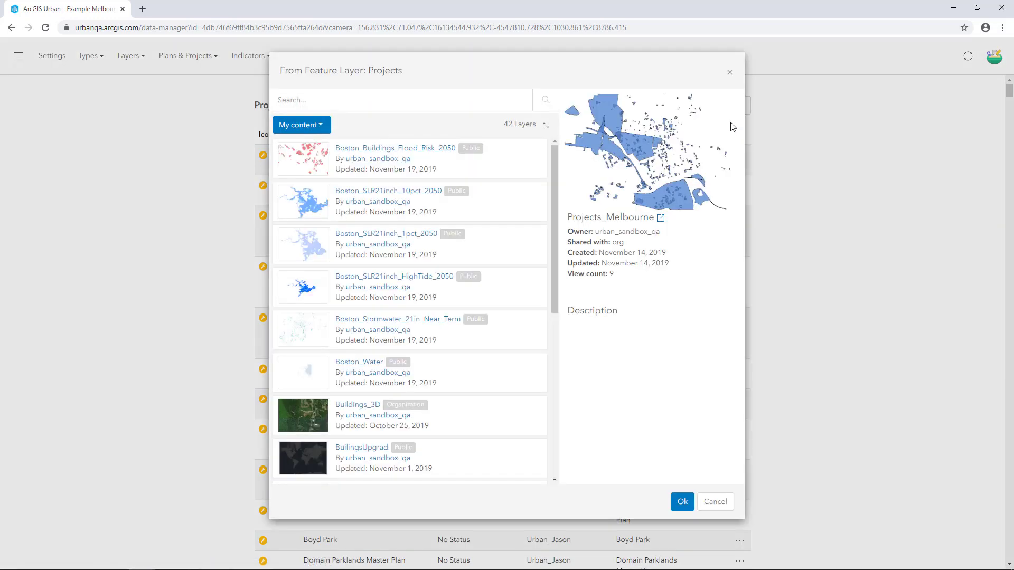
click(377, 101)
click(325, 127)
click(323, 193)
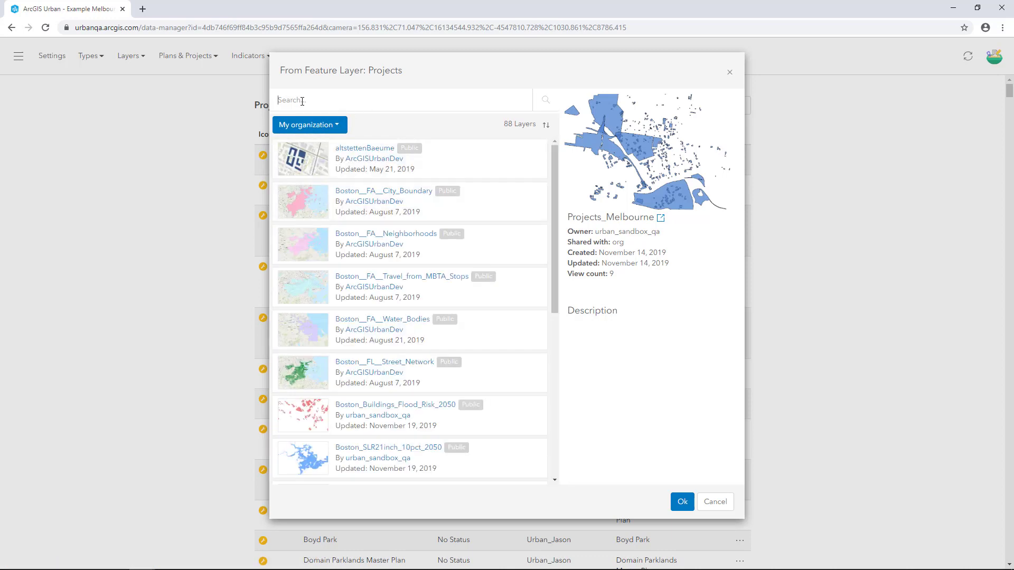
text(Project_ Melbourne)
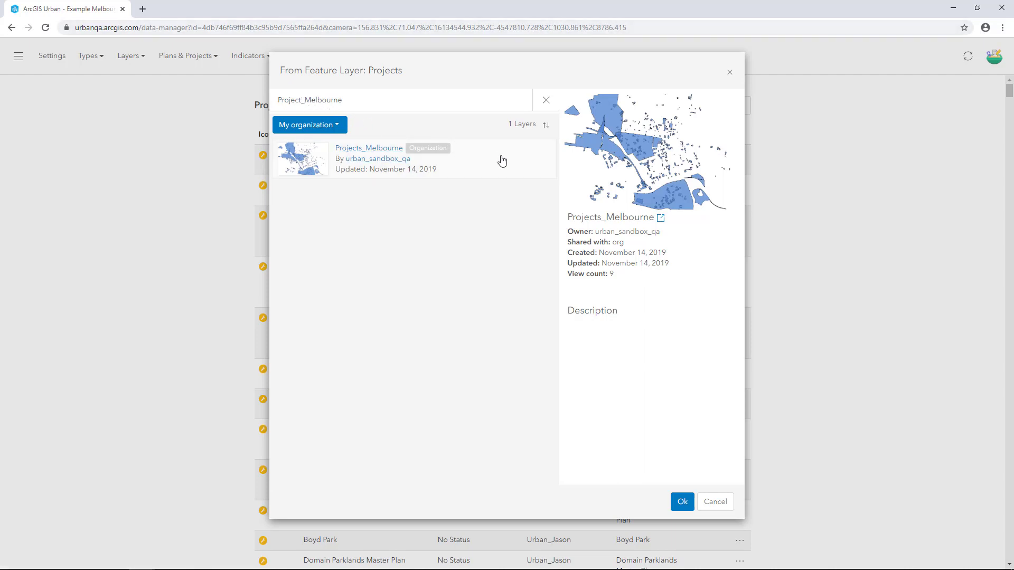
click(683, 503)
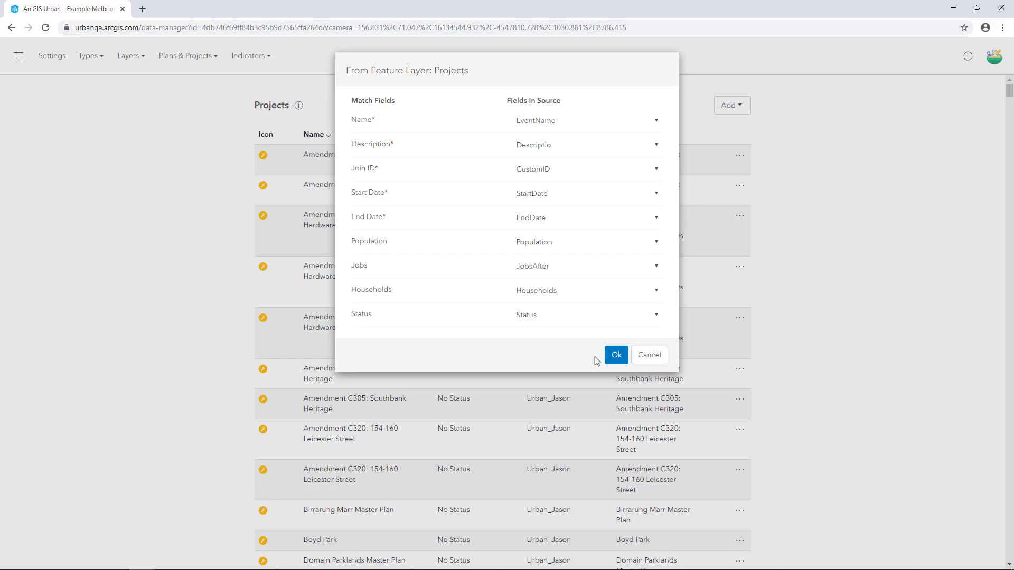
click(653, 358)
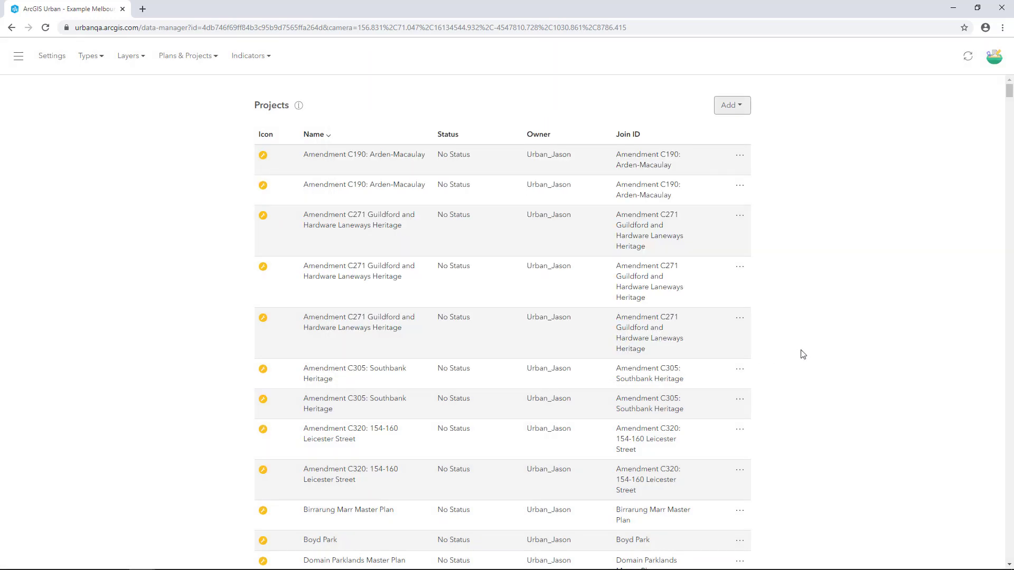
Step: Choose the organization's Melbourne_Future_Buildings feature layer as the source for adding future buildings to projects
scroll(803, 354, down, 8)
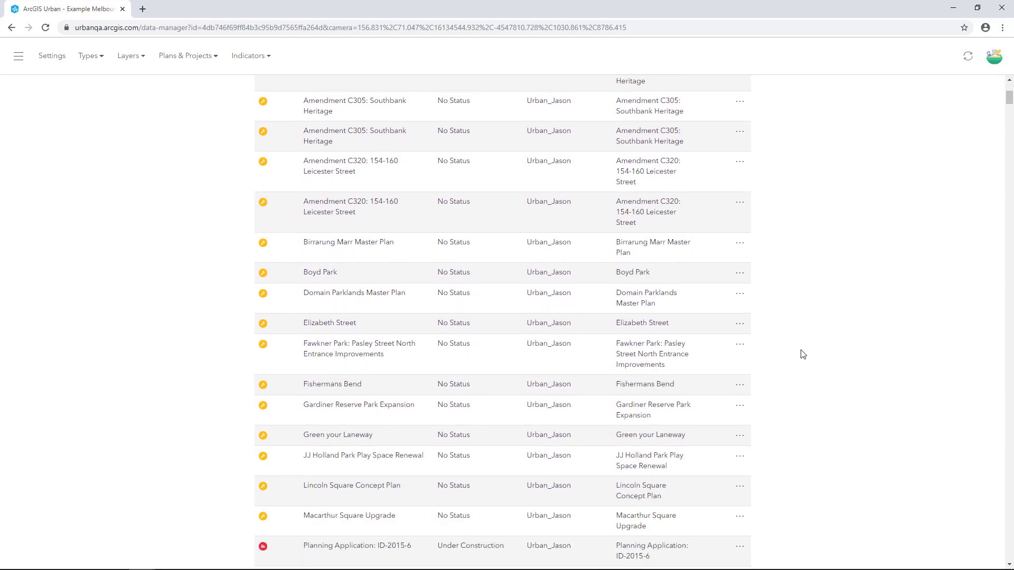
scroll(802, 354, down, 6)
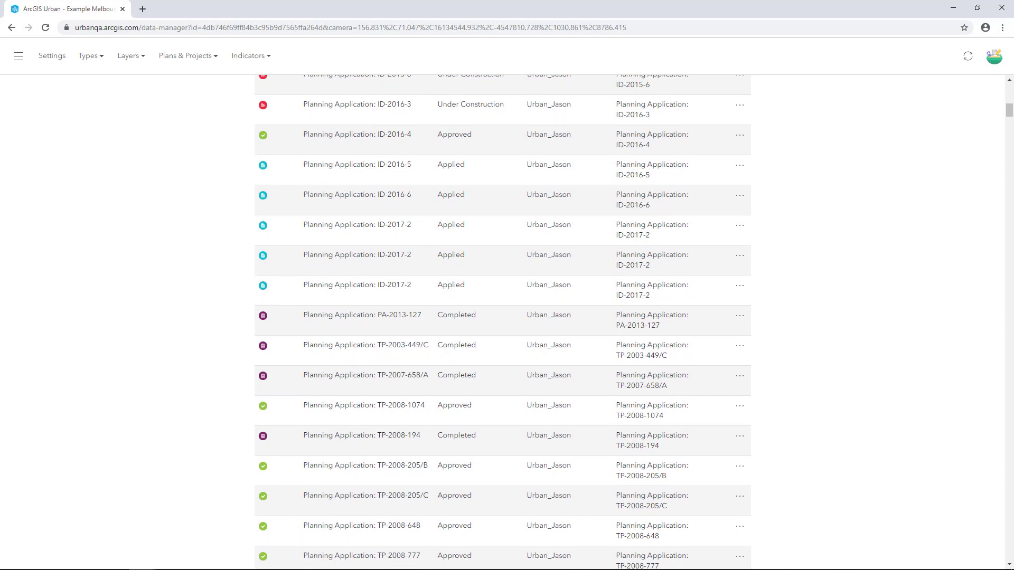
click(214, 60)
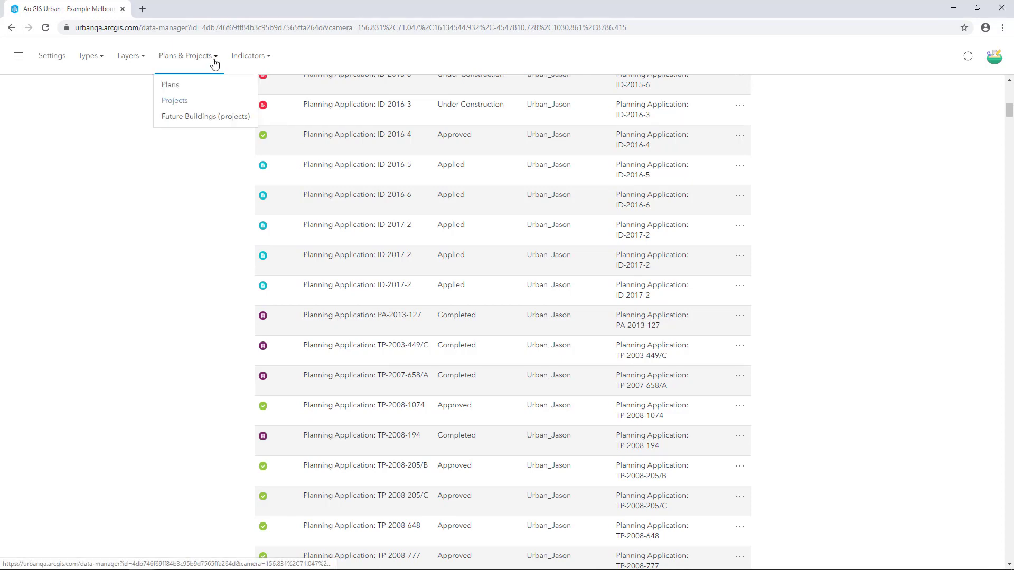
click(214, 117)
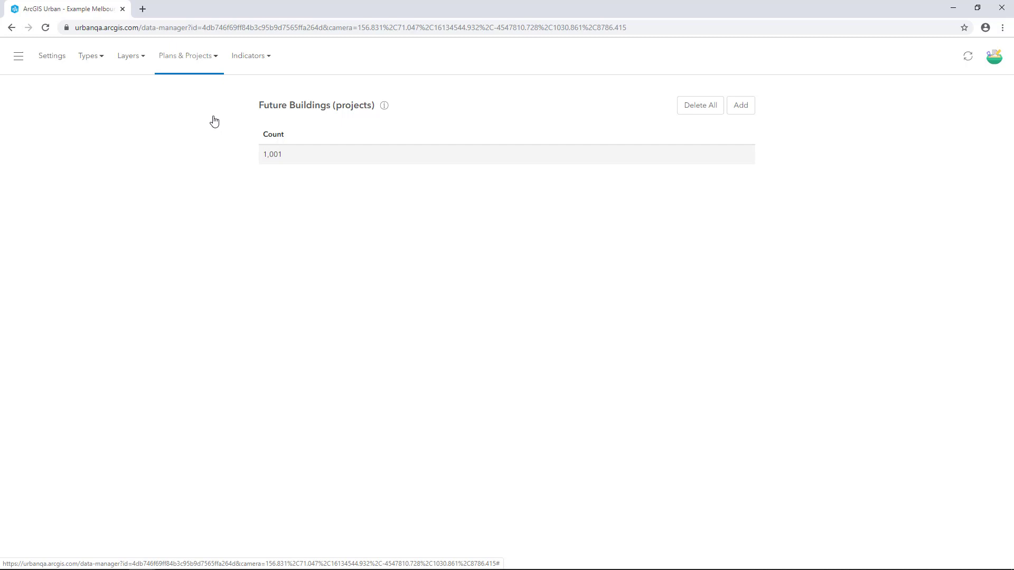
click(746, 113)
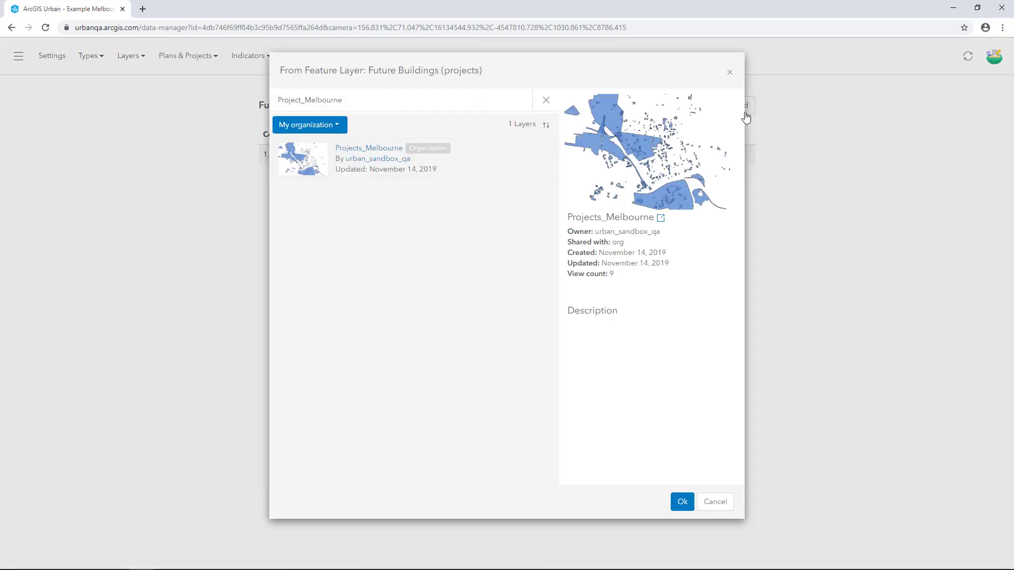
click(546, 102)
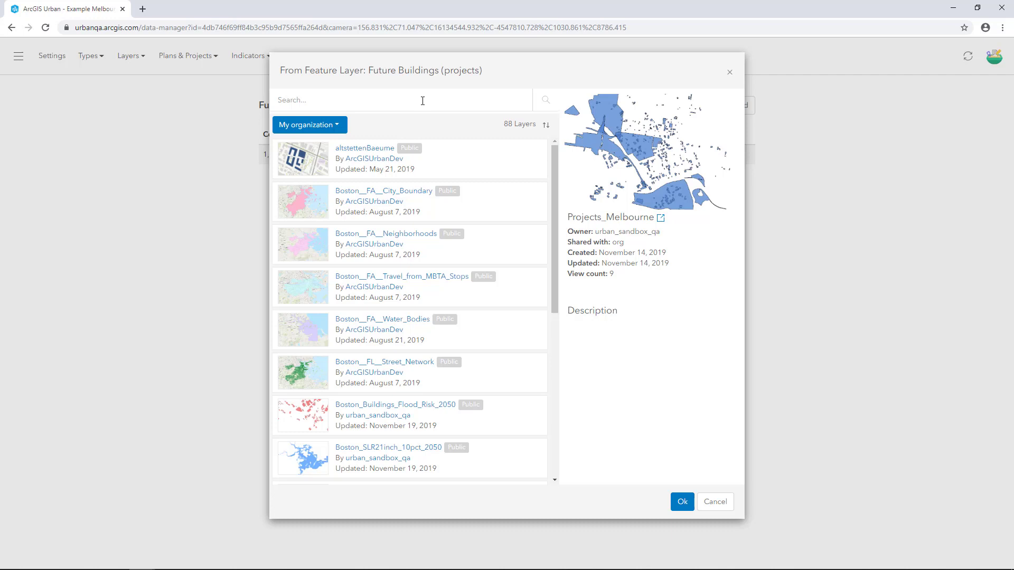
click(422, 100)
text(Melbourne_Future_Buildings)
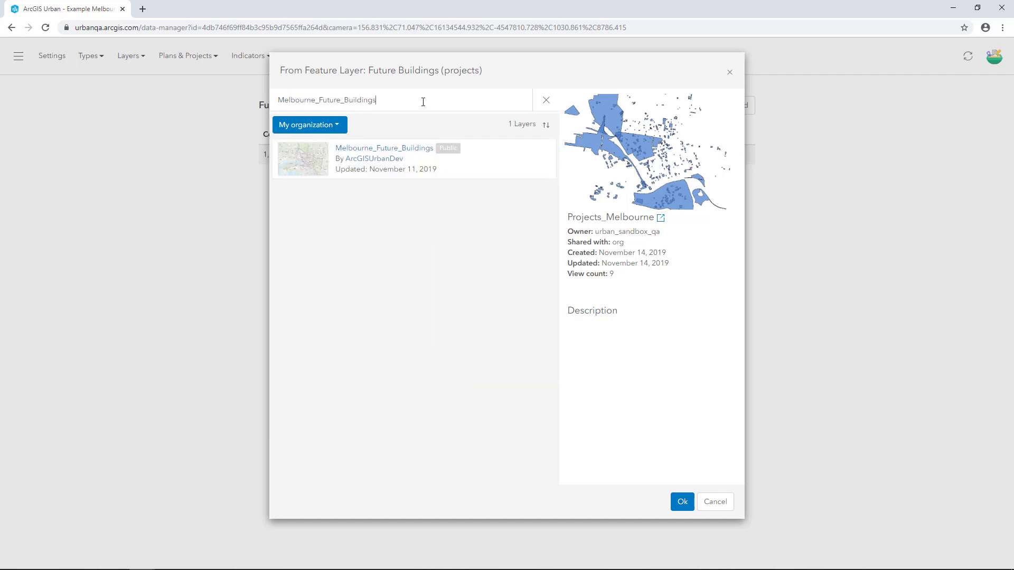
click(515, 159)
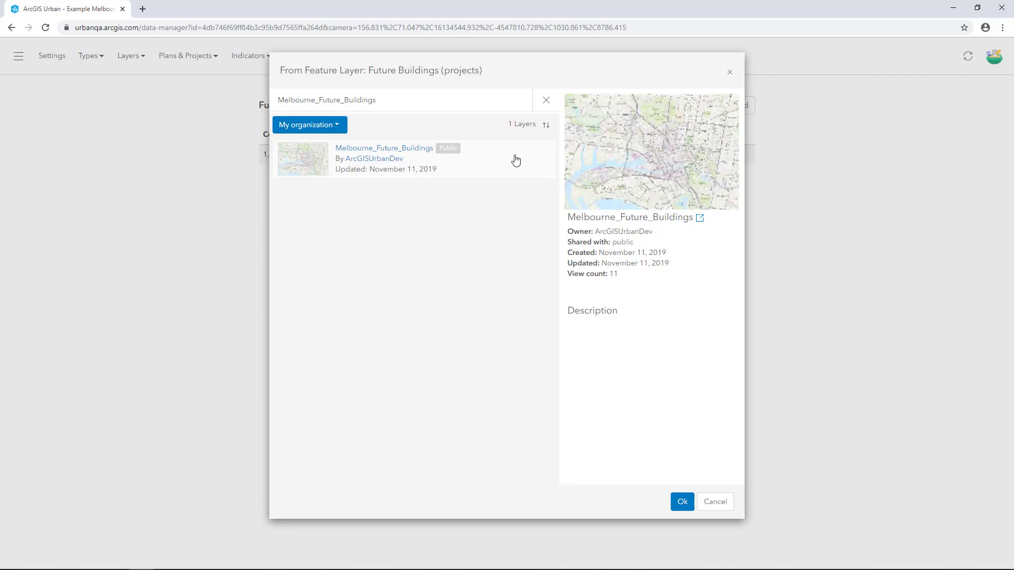
click(683, 503)
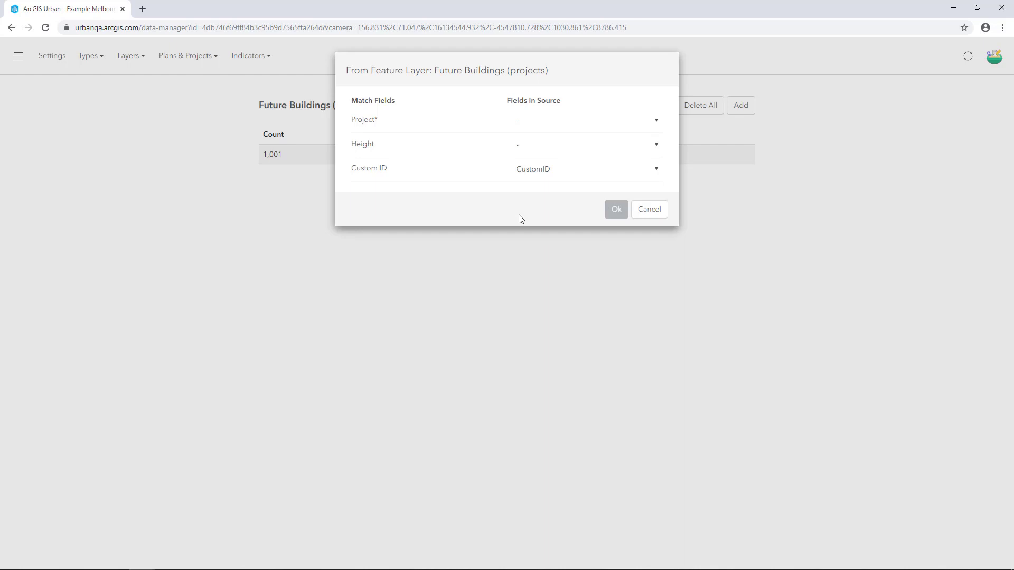
Step: Match the Project field to EventName and the Height field to bldhgt_ahd for the future buildings import
click(654, 122)
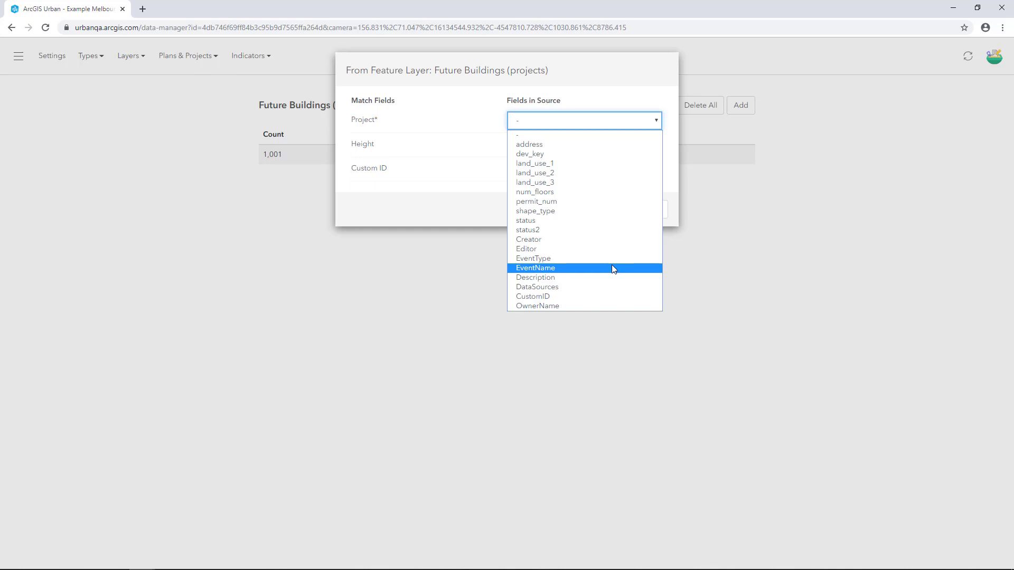
click(611, 267)
click(657, 147)
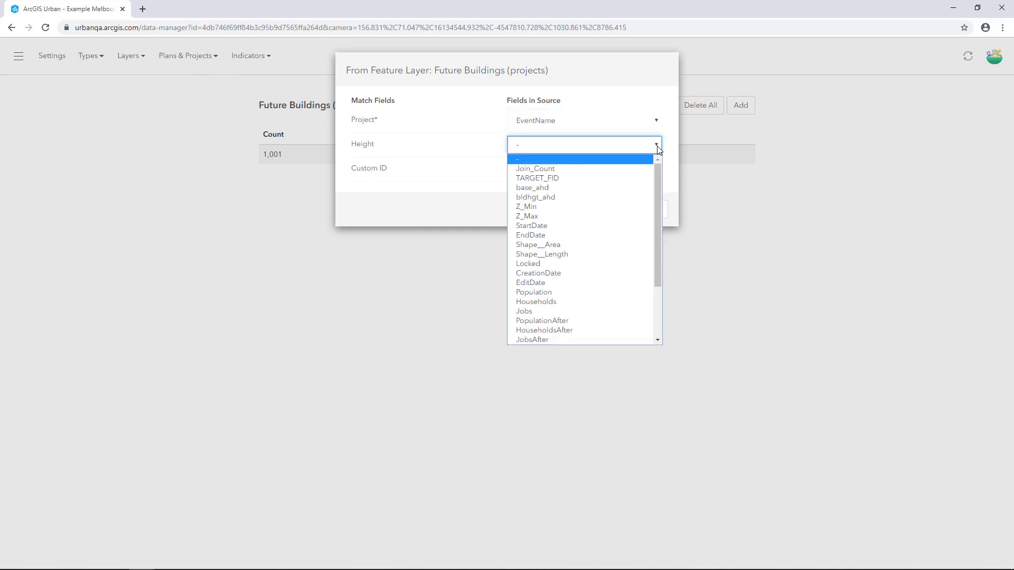
click(610, 197)
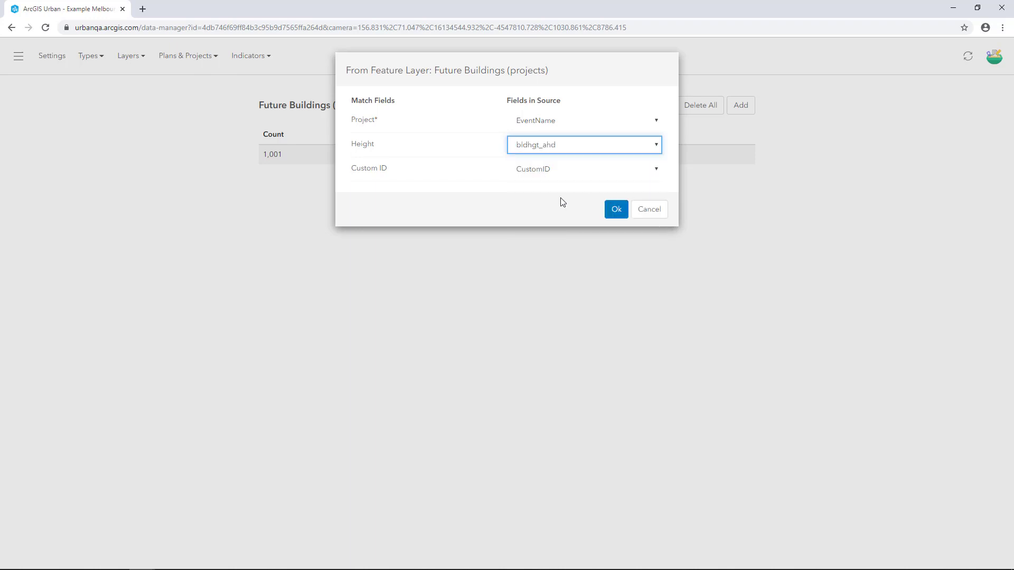
click(610, 210)
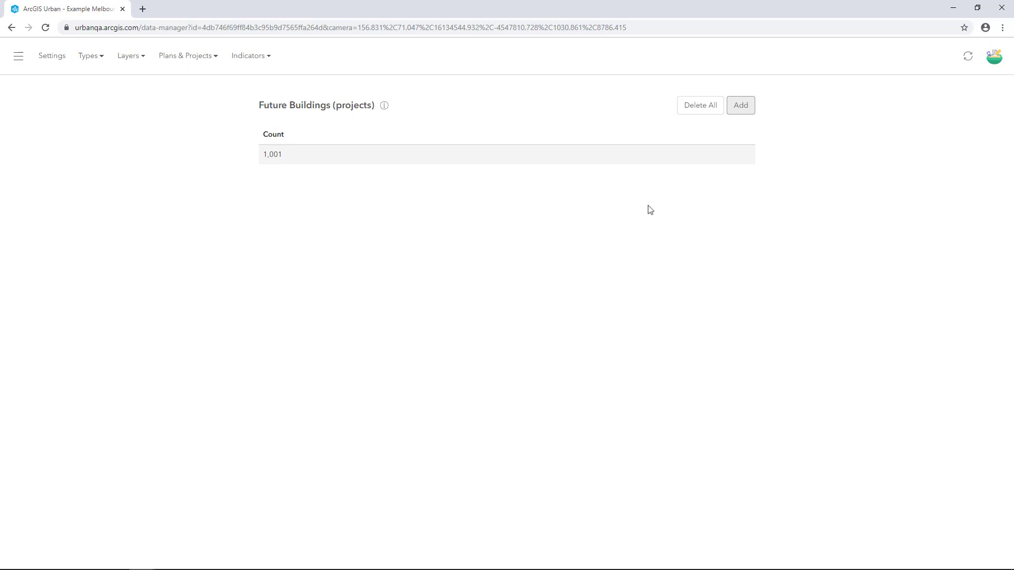
Step: Return to the 3D city overview and open its projects
click(19, 56)
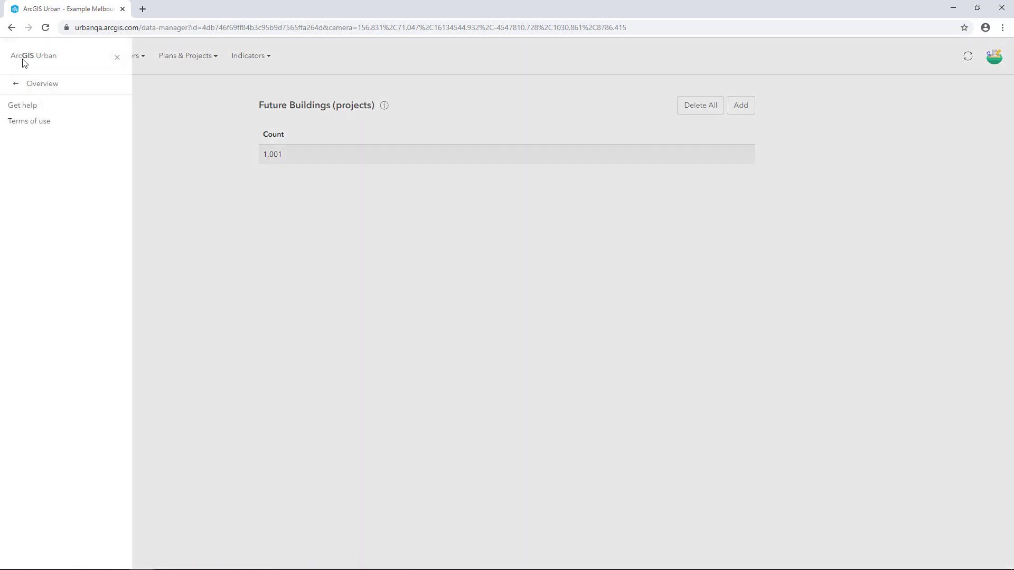
click(39, 84)
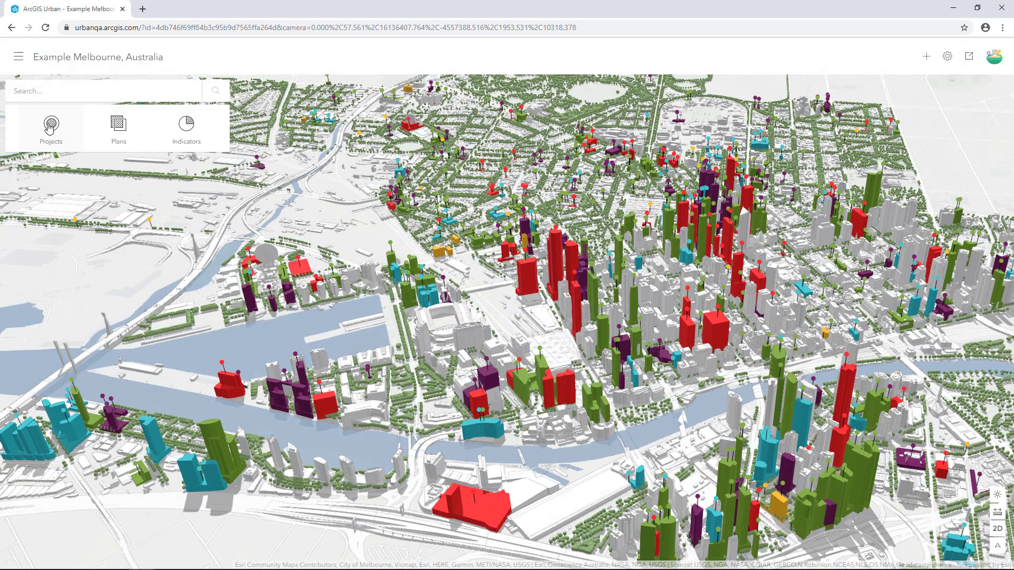
click(49, 124)
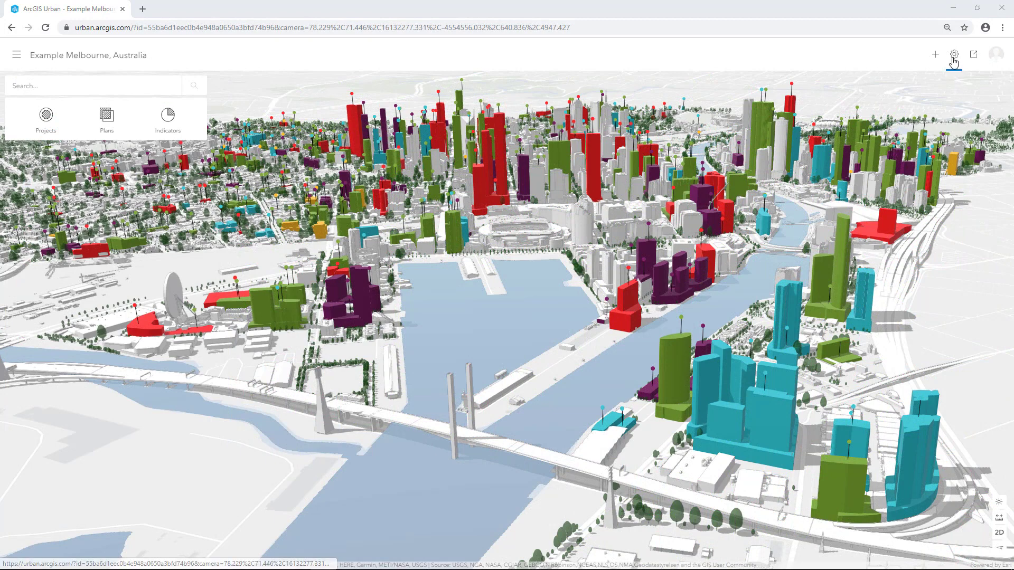
Step: Open the city's data manager and view its project status types
click(953, 60)
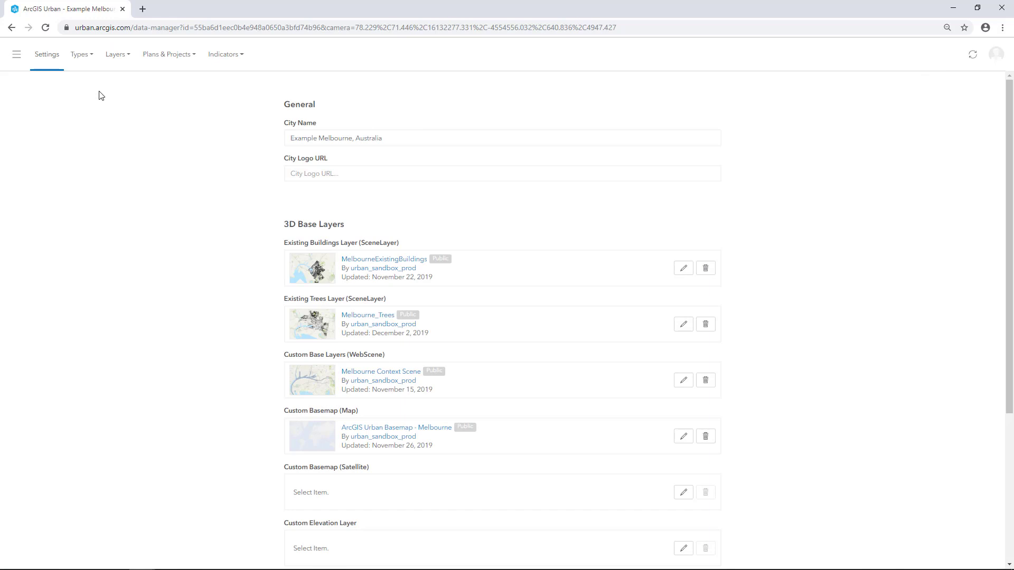
click(90, 59)
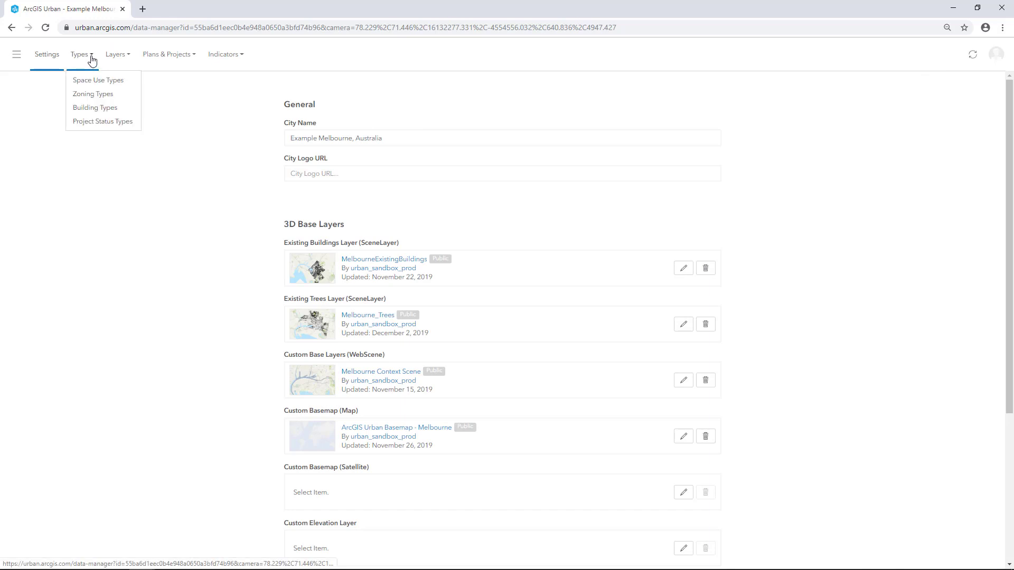
click(106, 122)
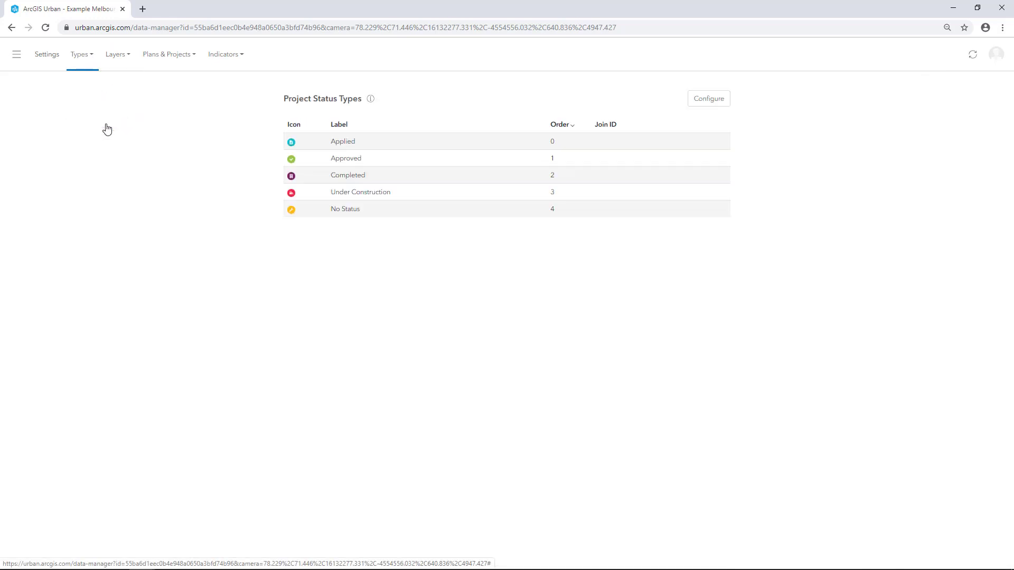
mouse_move(253, 566)
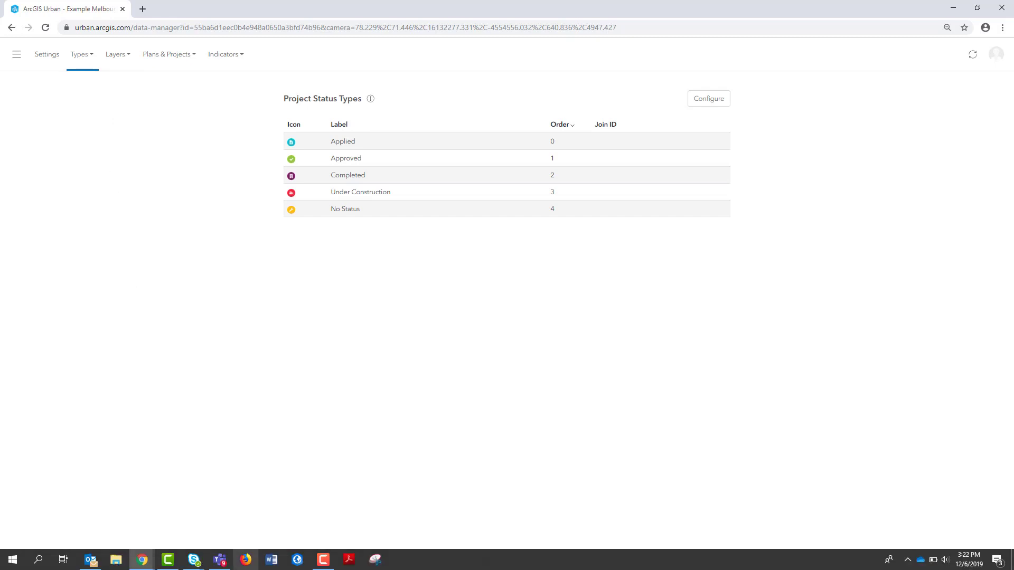
click(323, 560)
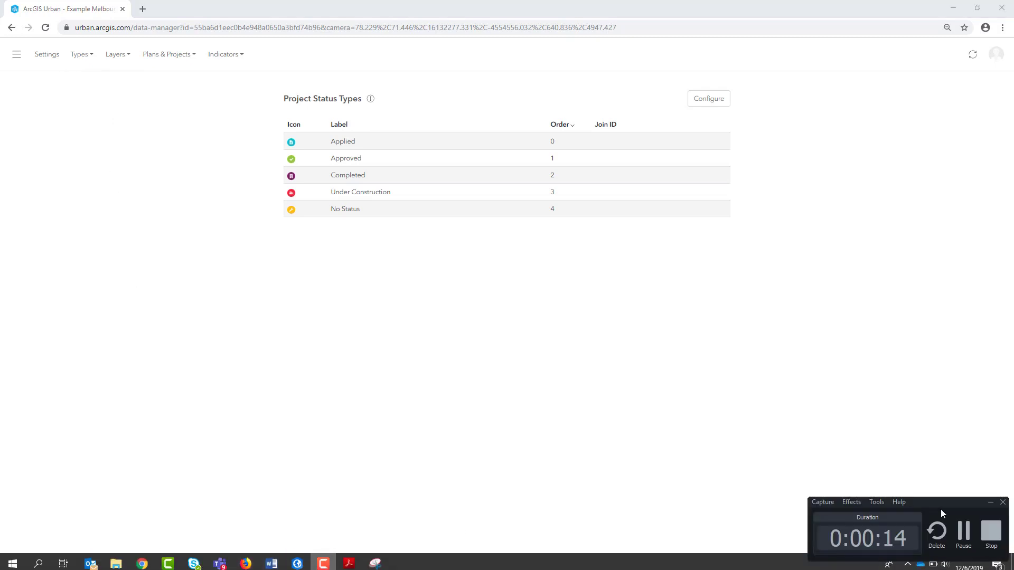